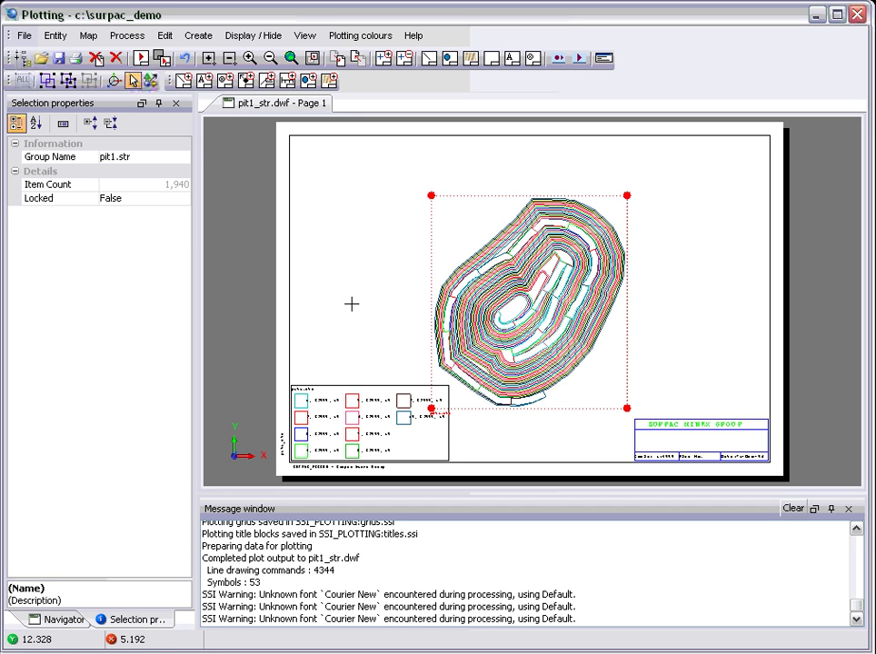
Step: Select the Sheet_Entities group and set its Locked property to False
{"action": "left_click", "coordinate": [704, 423]}
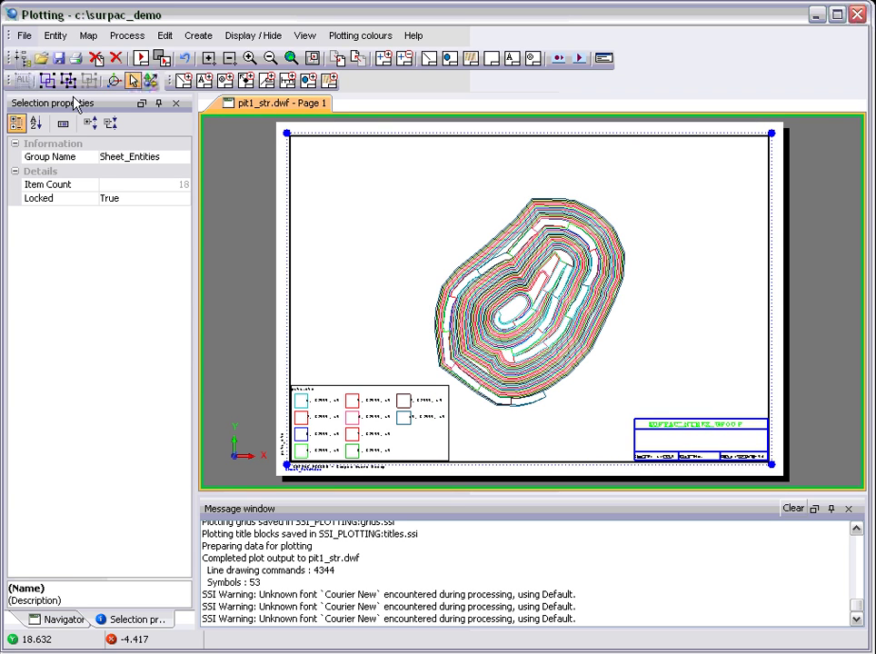
{"action": "left_click", "coordinate": [132, 81]}
{"action": "left_click", "coordinate": [571, 353]}
{"action": "left_click", "coordinate": [669, 429]}
{"action": "left_click", "coordinate": [121, 200]}
{"action": "left_click", "coordinate": [182, 199]}
{"action": "left_click", "coordinate": [111, 229]}
Step: Clear the selection, then select the pit contour and legend groups
{"action": "left_click", "coordinate": [674, 392]}
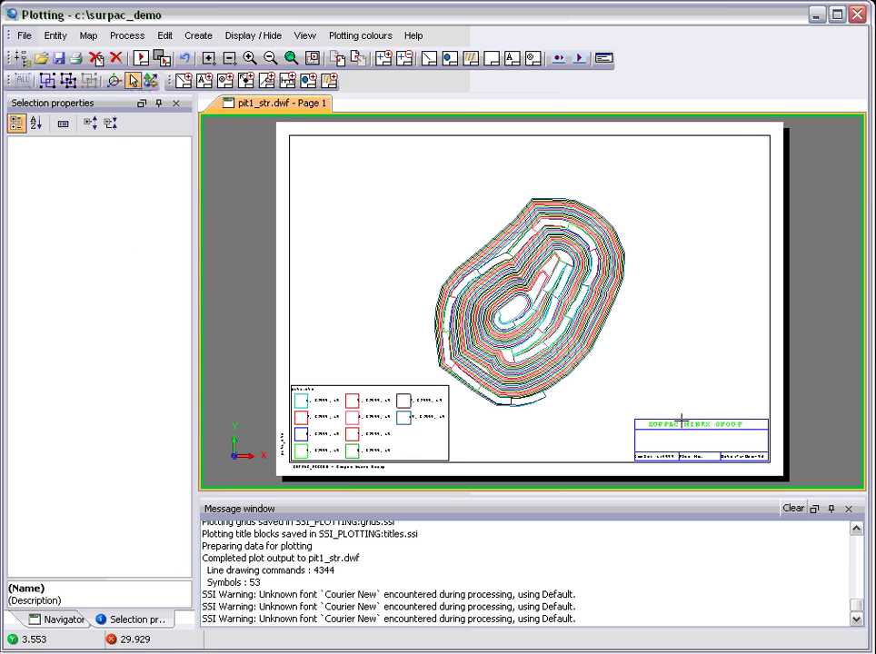
{"action": "left_click", "coordinate": [562, 346]}
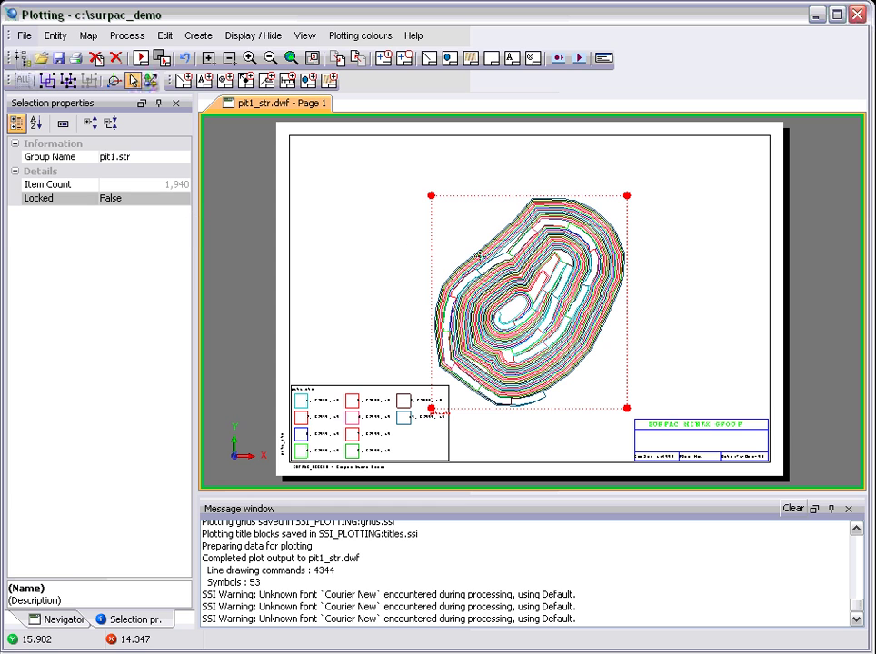
{"action": "left_click", "coordinate": [382, 384]}
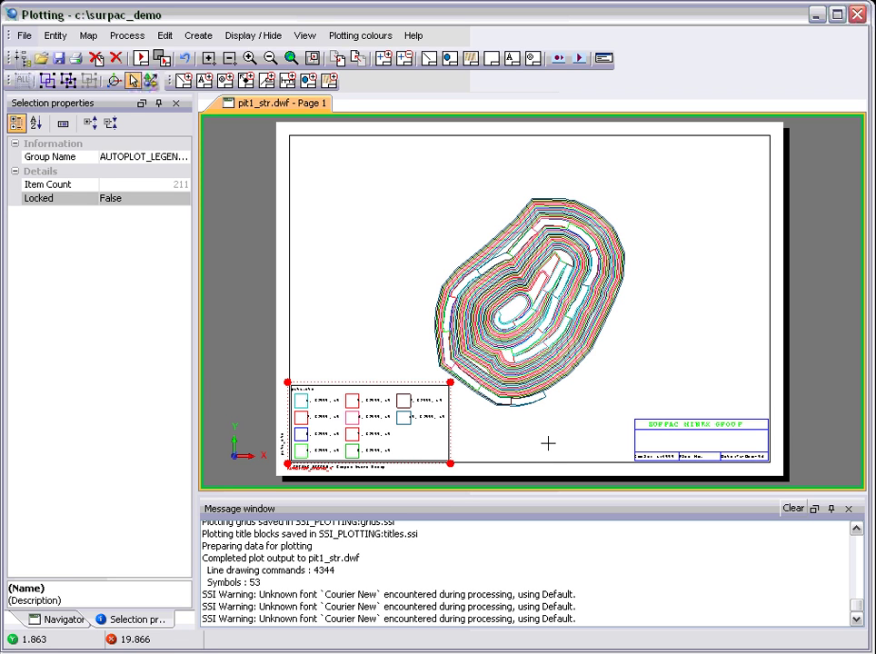
Step: Ungroup the Sheet_Entities group and select the Title_Block on its own
{"action": "left_click", "coordinate": [662, 423]}
{"action": "right_click", "coordinate": [664, 426]}
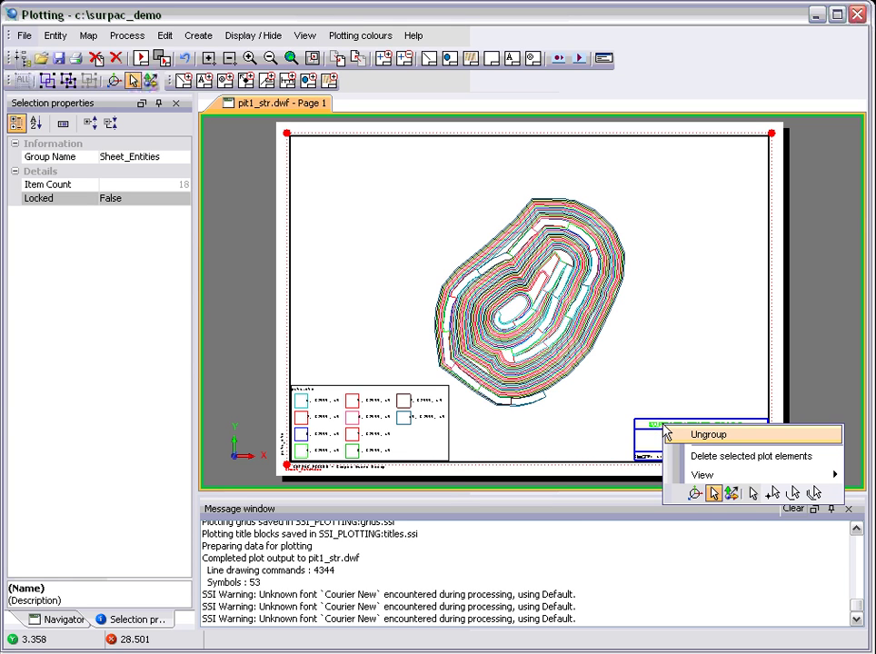
{"action": "left_click", "coordinate": [708, 437]}
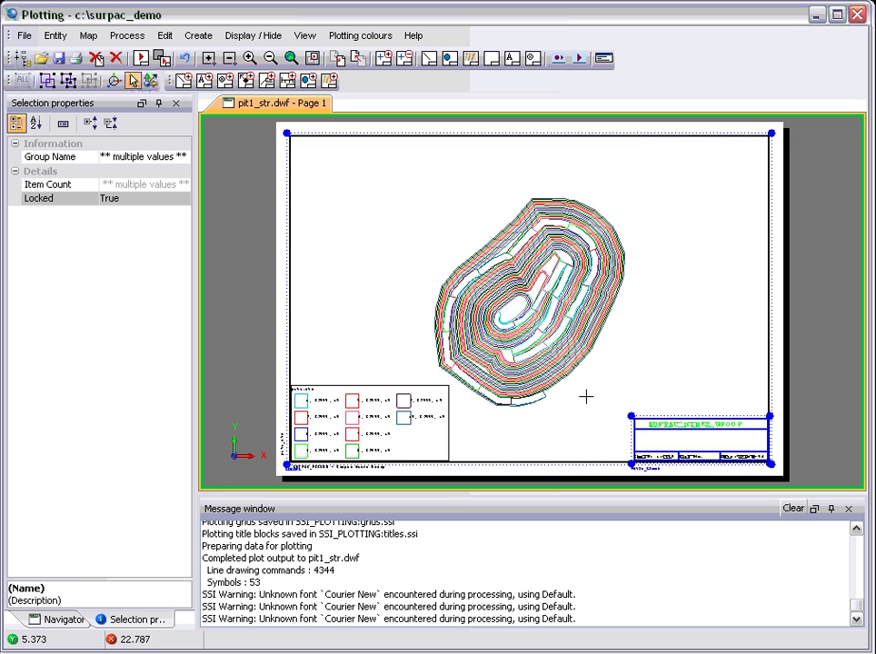
{"action": "left_click", "coordinate": [669, 391]}
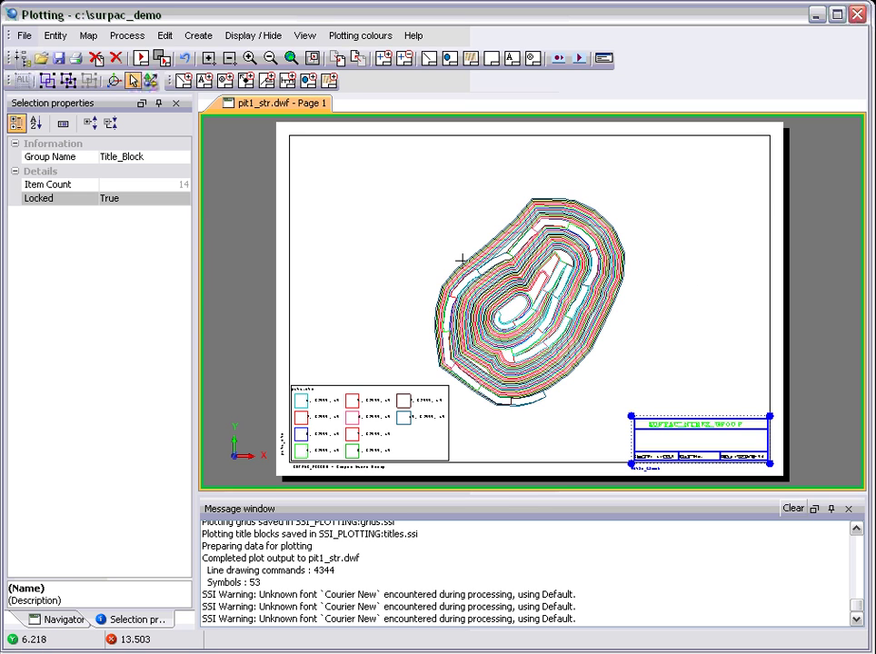
Step: Try dragging the still-locked title block upward with the move tool
{"action": "left_click", "coordinate": [150, 80]}
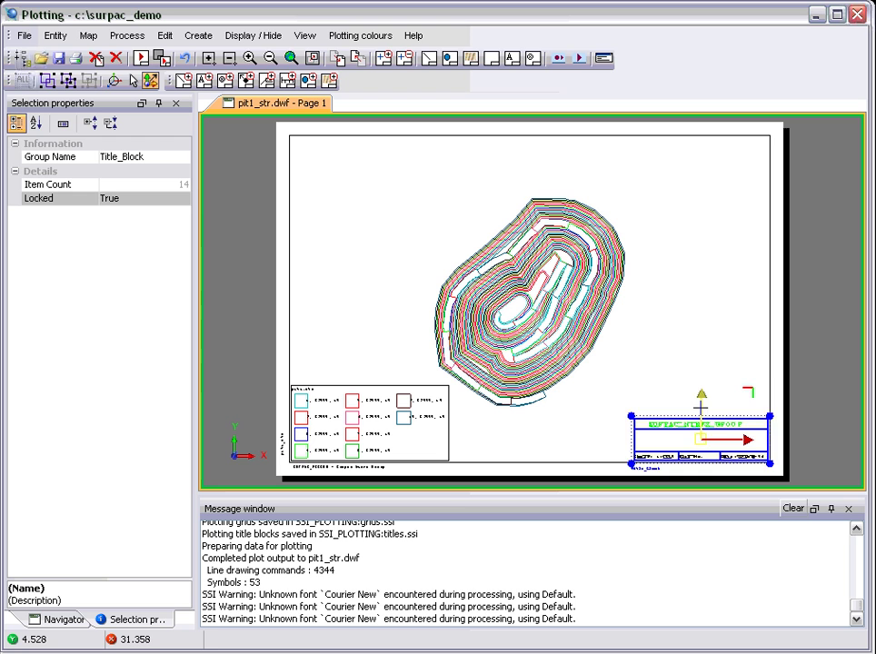
{"action": "left_click_drag", "start_coordinate": [700, 404], "coordinate": [705, 199]}
{"action": "left_click_drag", "start_coordinate": [700, 441], "coordinate": [699, 366]}
Step: Set Title_Block Locked to False and drag it to the sheet's top-right corner
{"action": "left_click", "coordinate": [143, 202]}
{"action": "left_click", "coordinate": [181, 198]}
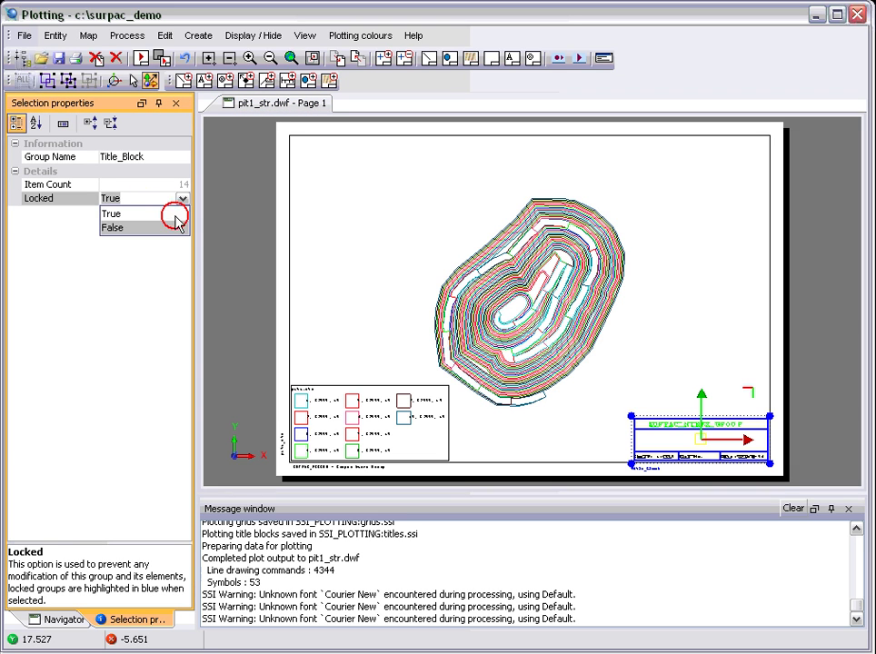
{"action": "left_click", "coordinate": [112, 227]}
{"action": "left_click", "coordinate": [670, 390]}
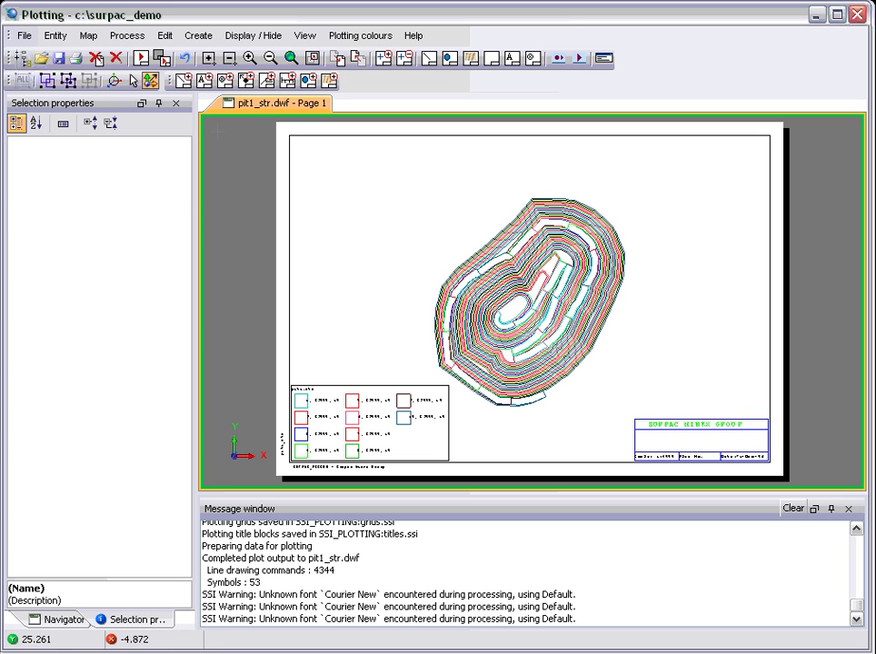
{"action": "left_click_drag", "start_coordinate": [679, 436], "coordinate": [691, 129]}
Step: Finish placing the title block at the top, then ungroup the legend
{"action": "left_click", "coordinate": [690, 253]}
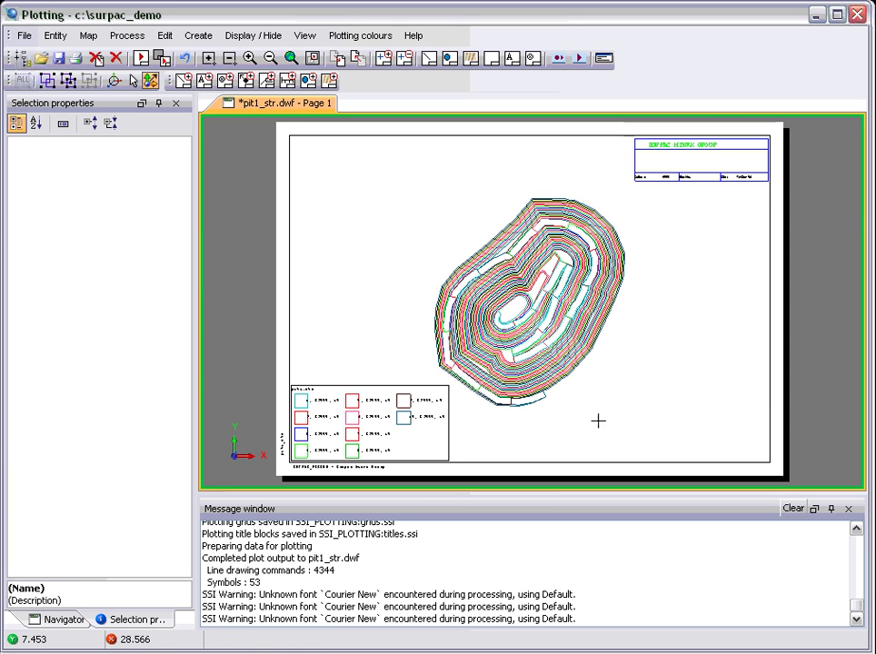
{"action": "left_click", "coordinate": [384, 389]}
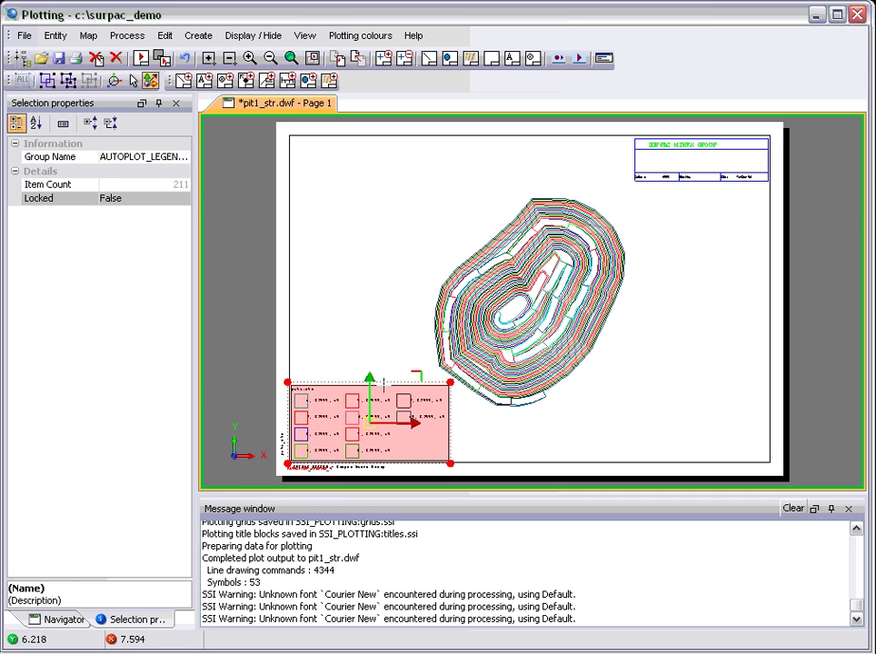
{"action": "right_click", "coordinate": [384, 385]}
{"action": "left_click", "coordinate": [410, 397]}
Step: Move the teal entry out of the legend's third column and delete it
{"action": "left_click", "coordinate": [410, 418]}
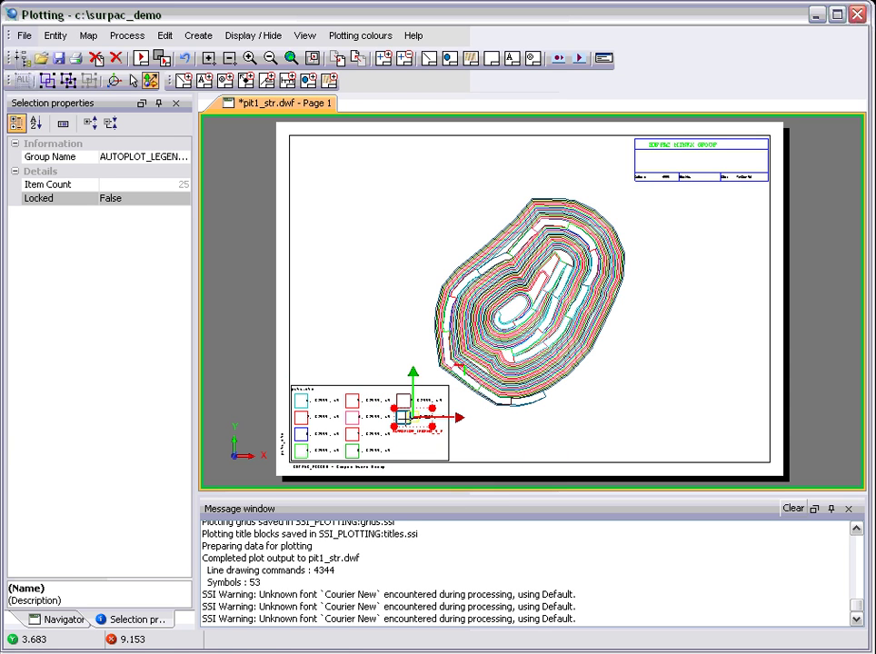
{"action": "left_click_drag", "start_coordinate": [407, 418], "coordinate": [672, 450]}
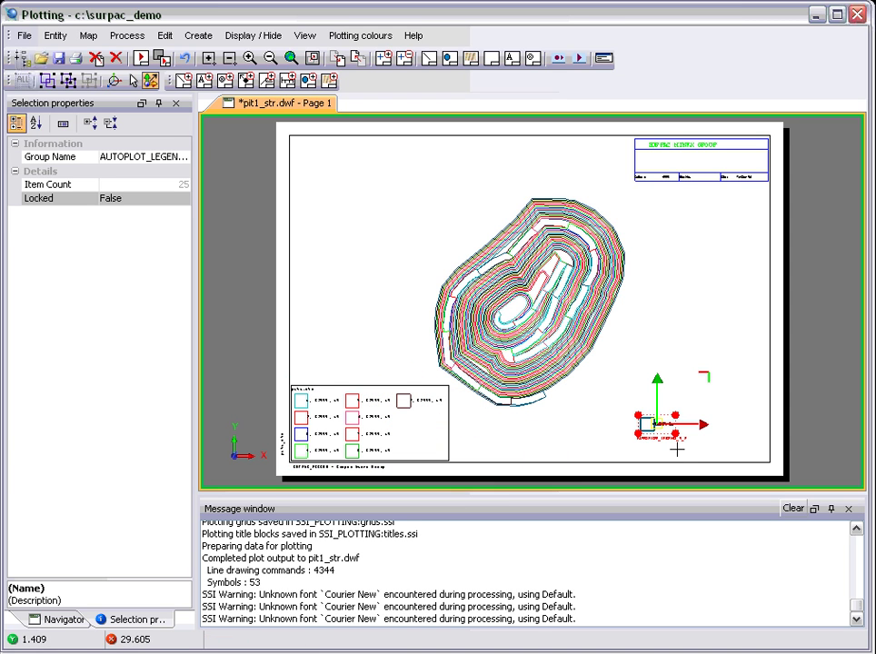
{"action": "right_click", "coordinate": [647, 429]}
{"action": "left_click", "coordinate": [678, 460]}
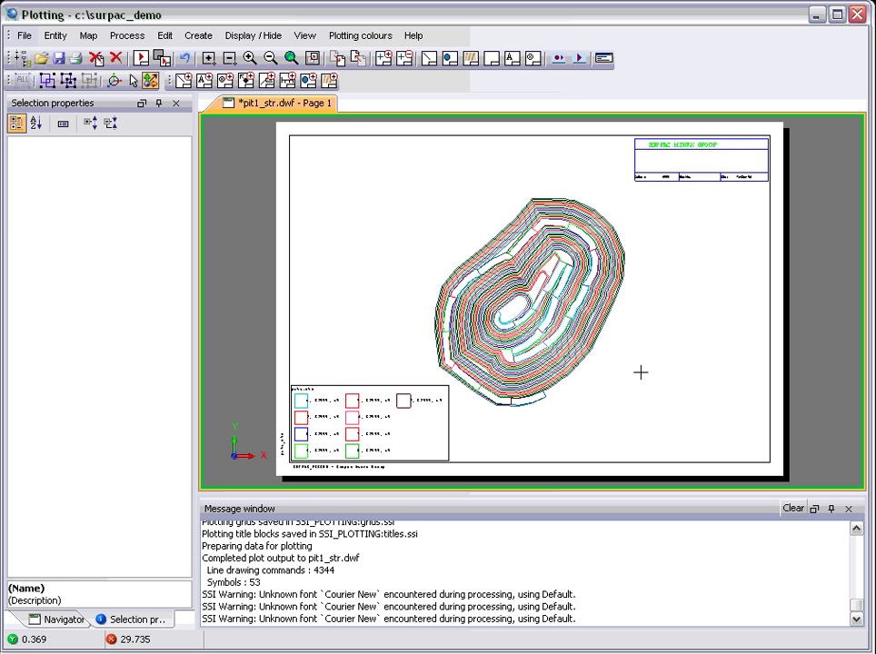
Step: Box-select several legend entries and group them together
{"action": "scroll", "coordinate": [371, 434], "scroll_direction": "up", "scroll_amount": 2}
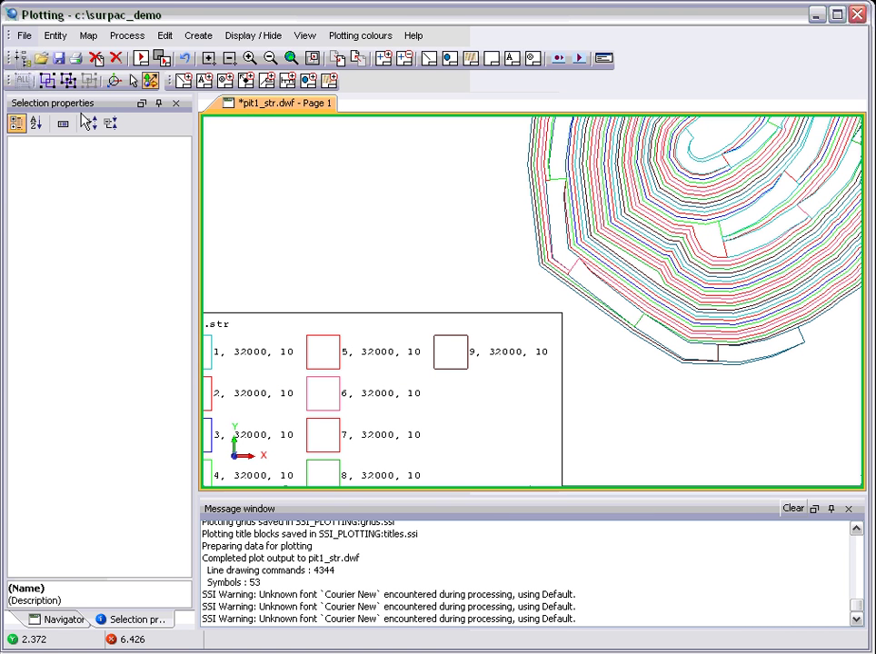
{"action": "left_click", "coordinate": [133, 80]}
{"action": "left_click", "coordinate": [399, 345]}
{"action": "left_click", "coordinate": [444, 423]}
{"action": "left_click_drag", "start_coordinate": [468, 424], "coordinate": [293, 322]}
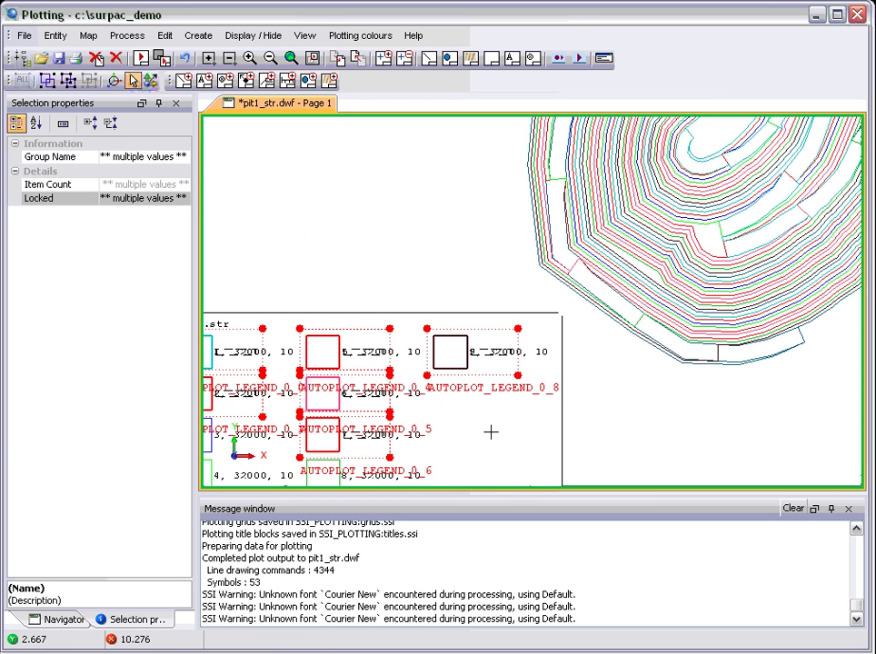
{"action": "right_click", "coordinate": [348, 362]}
{"action": "left_click", "coordinate": [389, 371]}
Step: Move six legend symbol entries up above the legend box, leaving three inside
{"action": "scroll", "coordinate": [492, 423], "scroll_direction": "down", "scroll_amount": 3}
{"action": "left_click", "coordinate": [610, 376]}
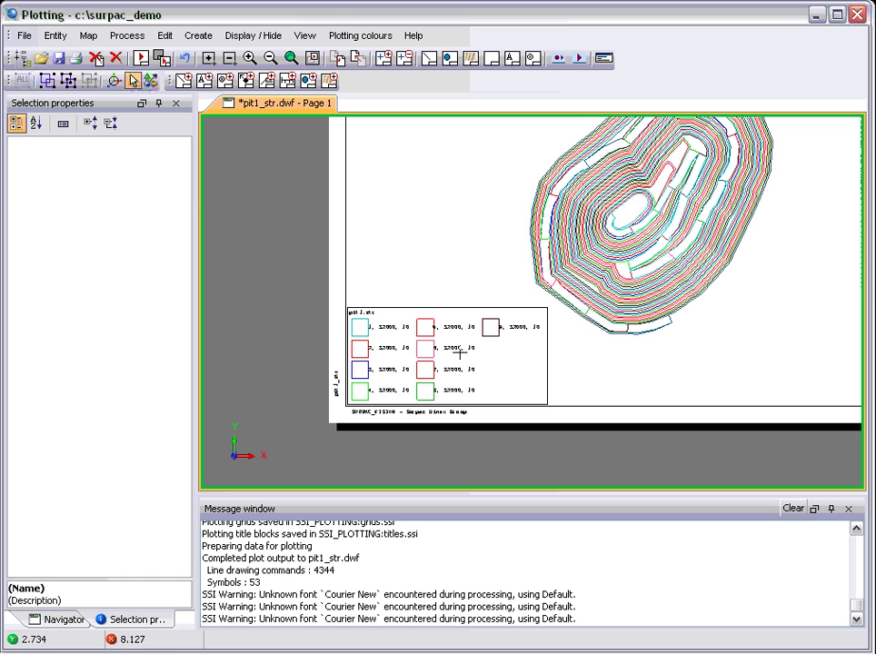
{"action": "left_click", "coordinate": [426, 331]}
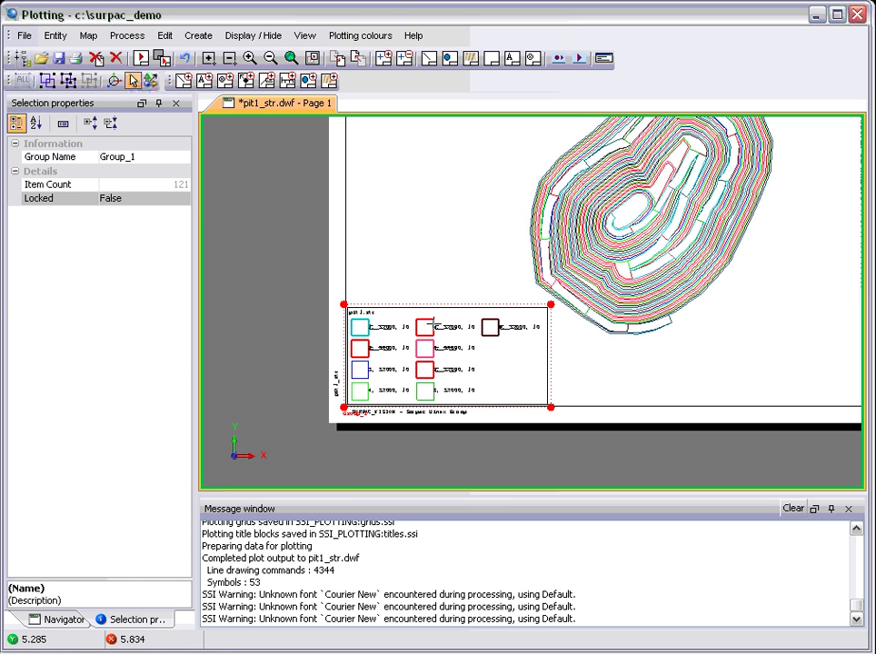
{"action": "left_click_drag", "start_coordinate": [440, 309], "coordinate": [445, 245]}
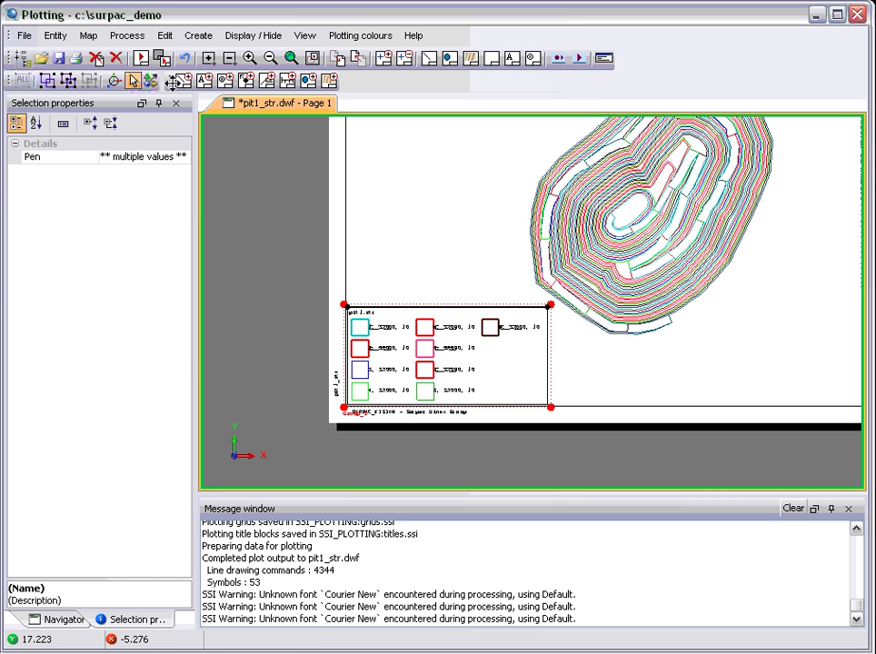
{"action": "left_click", "coordinate": [150, 80]}
{"action": "left_click_drag", "start_coordinate": [497, 329], "coordinate": [497, 241]}
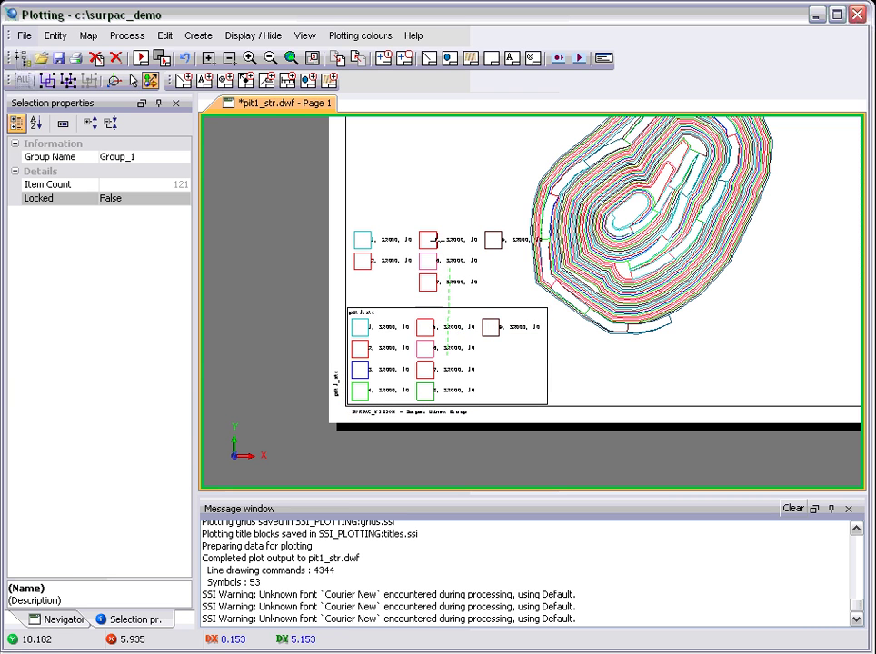
{"action": "left_click", "coordinate": [686, 338]}
{"action": "scroll", "coordinate": [721, 280], "scroll_direction": "down", "scroll_amount": 5}
{"action": "scroll", "coordinate": [628, 190], "scroll_direction": "up", "scroll_amount": 2}
{"action": "scroll", "coordinate": [661, 237], "scroll_direction": "up", "scroll_amount": 2}
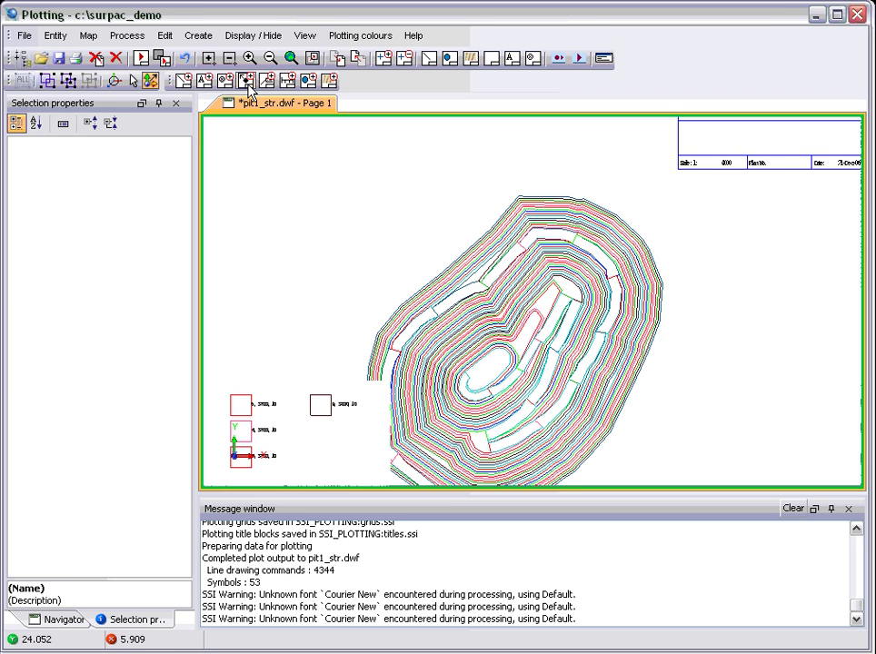
Step: Set the capped line's start and end symbols to + and apply
{"action": "left_click", "coordinate": [246, 81]}
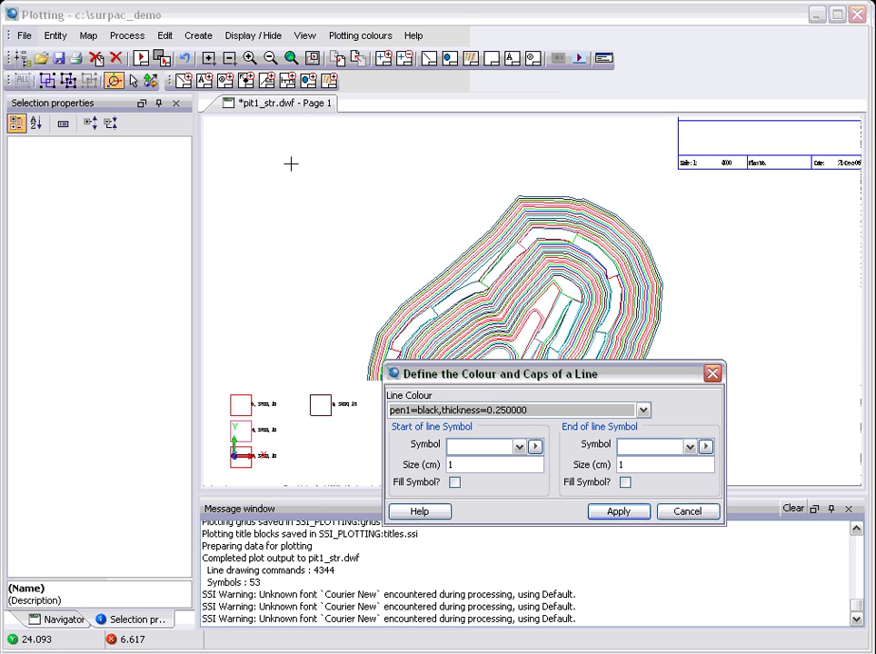
{"action": "left_click_drag", "start_coordinate": [535, 382], "coordinate": [495, 309]}
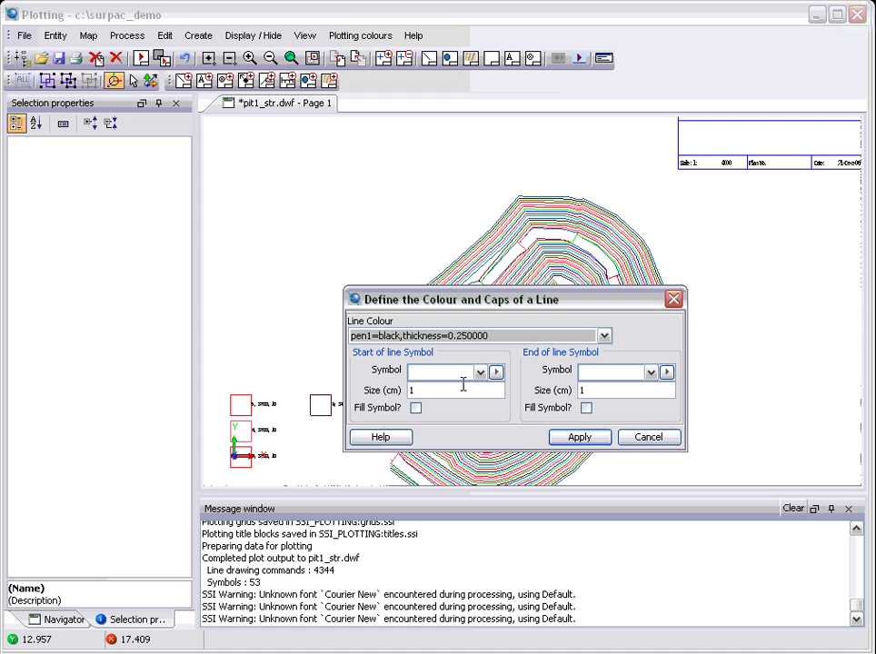
{"action": "left_click", "coordinate": [480, 374]}
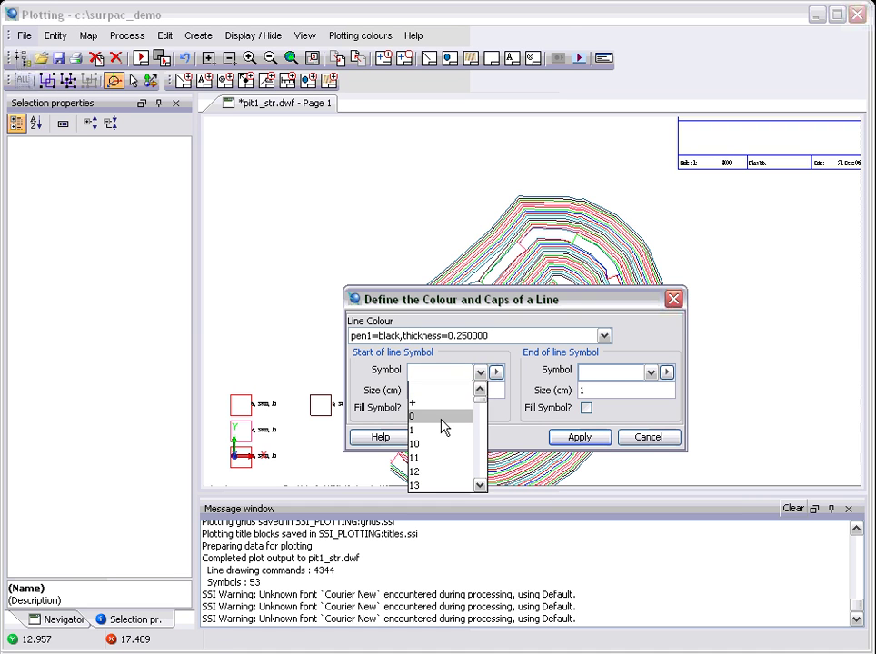
{"action": "left_click", "coordinate": [420, 403]}
{"action": "left_click", "coordinate": [650, 372]}
{"action": "left_click", "coordinate": [627, 402]}
{"action": "left_click", "coordinate": [592, 438]}
Step: Draw the capped line through three points at the pit's upper left
{"action": "left_click", "coordinate": [287, 193]}
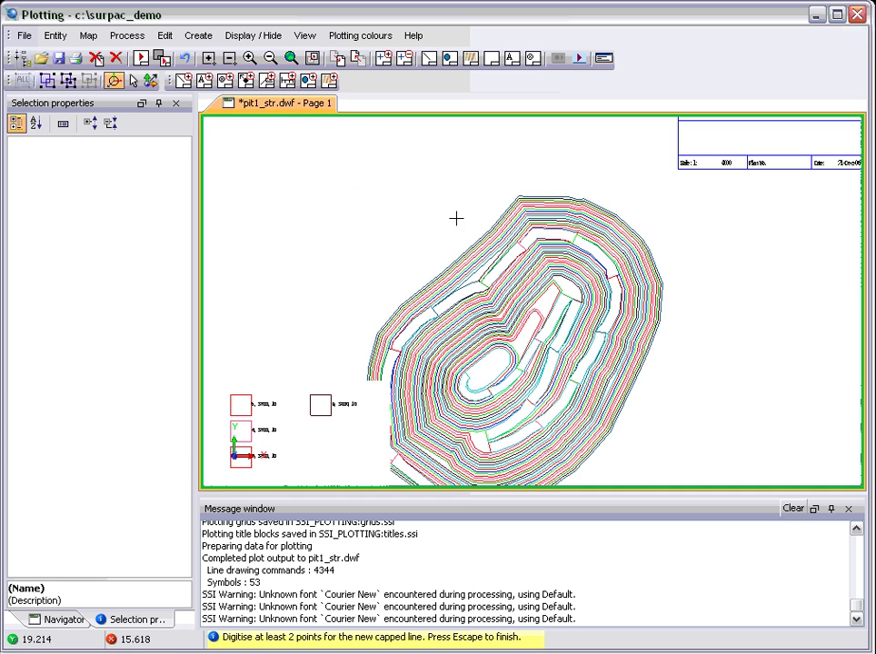
{"action": "left_click", "coordinate": [428, 221]}
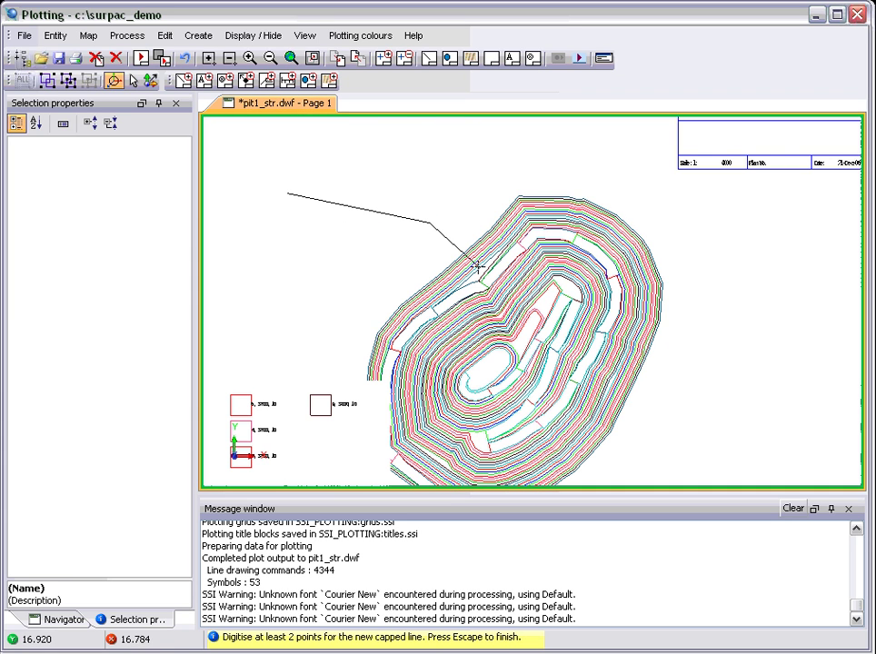
{"action": "left_click", "coordinate": [371, 272]}
{"action": "key", "text": "Escape"}
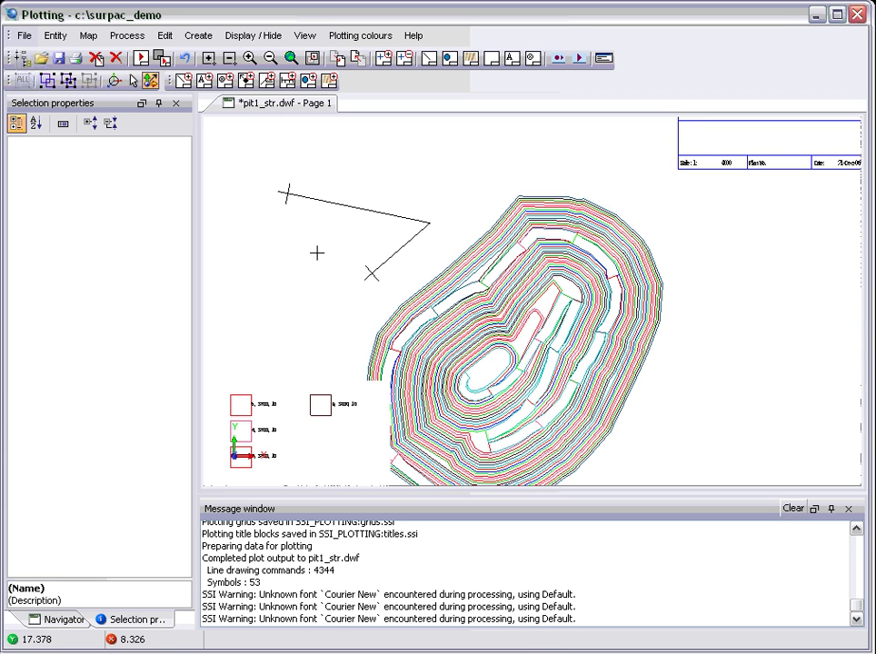
{"action": "key", "text": "Escape"}
{"action": "left_click", "coordinate": [266, 80]}
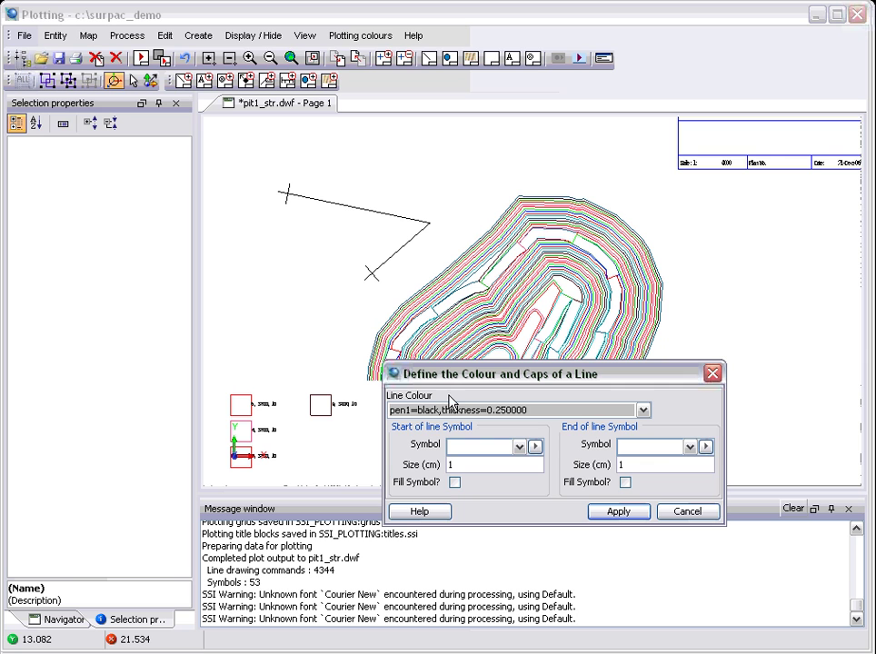
Step: Add a leader with a + start symbol from the pit centre rightward, labelled 'Description'
{"action": "left_click", "coordinate": [519, 447]}
{"action": "left_click", "coordinate": [530, 483]}
{"action": "left_click", "coordinate": [617, 512]}
{"action": "left_click", "coordinate": [489, 373]}
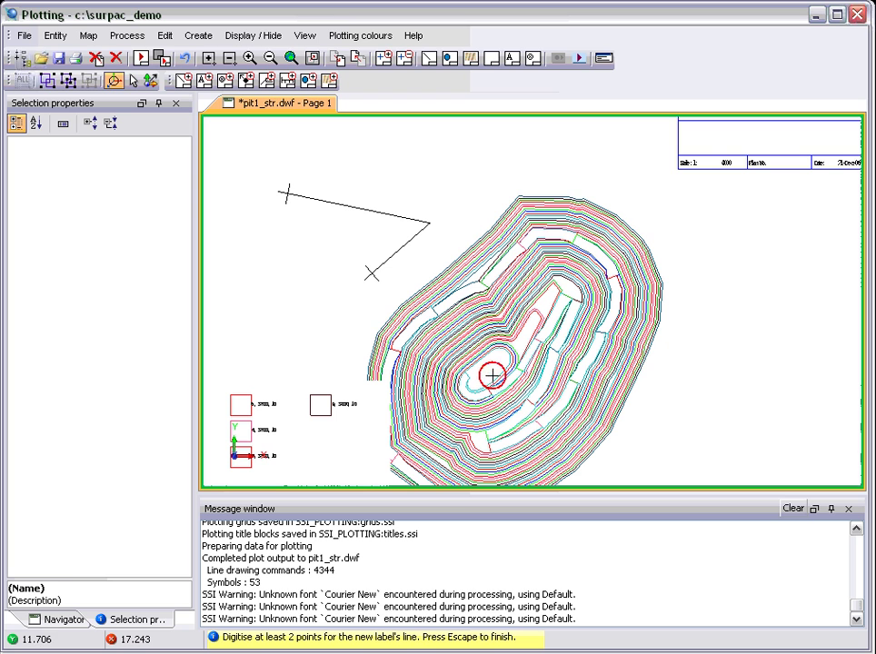
{"action": "left_click", "coordinate": [724, 364]}
{"action": "key", "text": "Escape"}
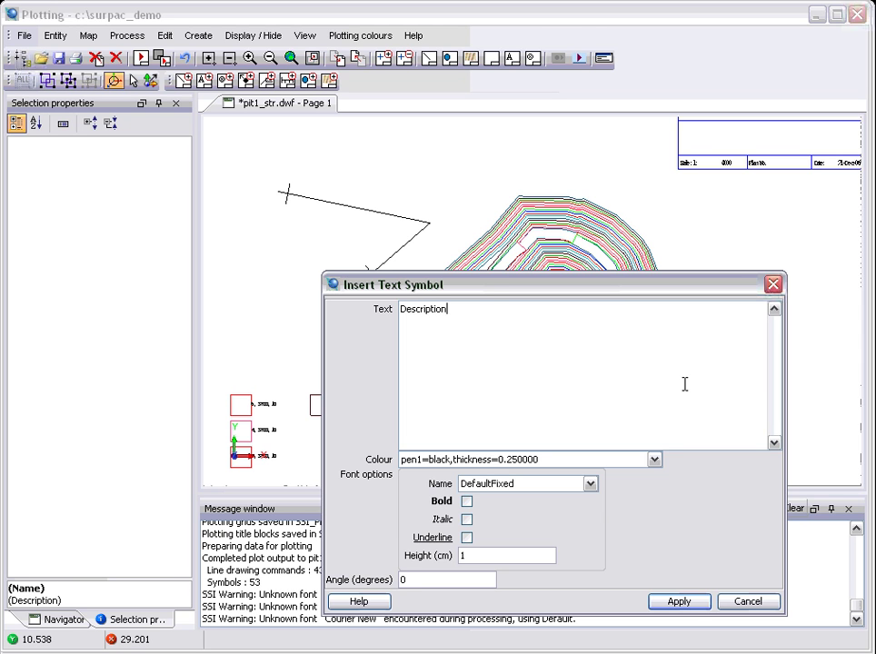
{"action": "left_click", "coordinate": [681, 602]}
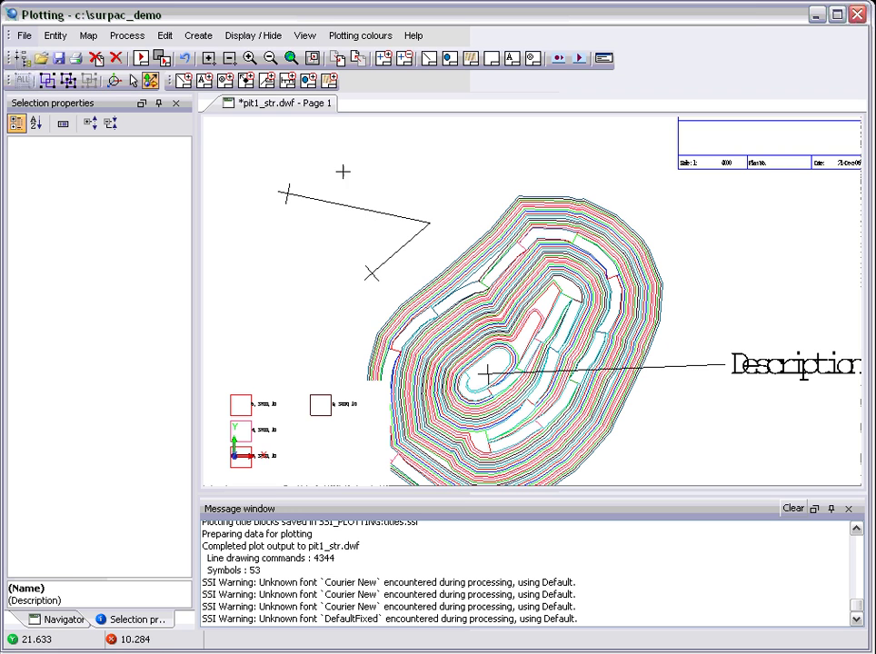
Step: Place a scale-4000 rulertip ruler along the pit's northwestern crest, measuring 30706.68
{"action": "left_click", "coordinate": [288, 81]}
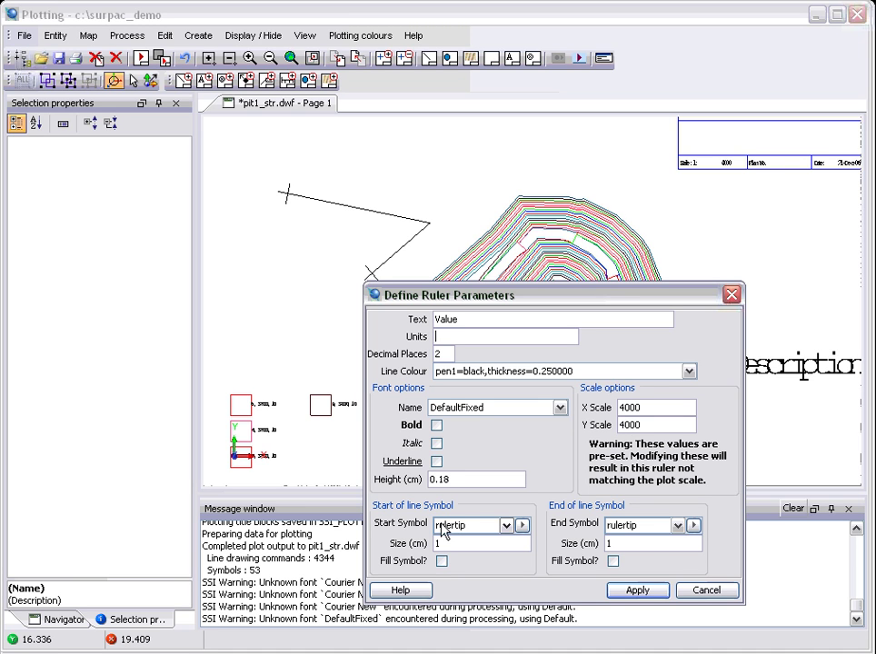
{"action": "left_click", "coordinate": [635, 592]}
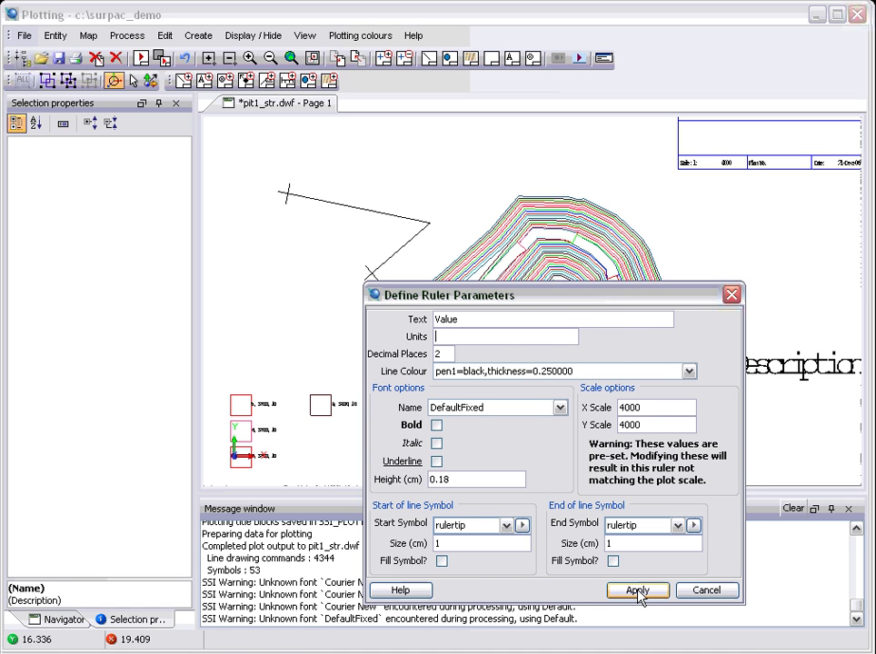
{"action": "left_click", "coordinate": [637, 590]}
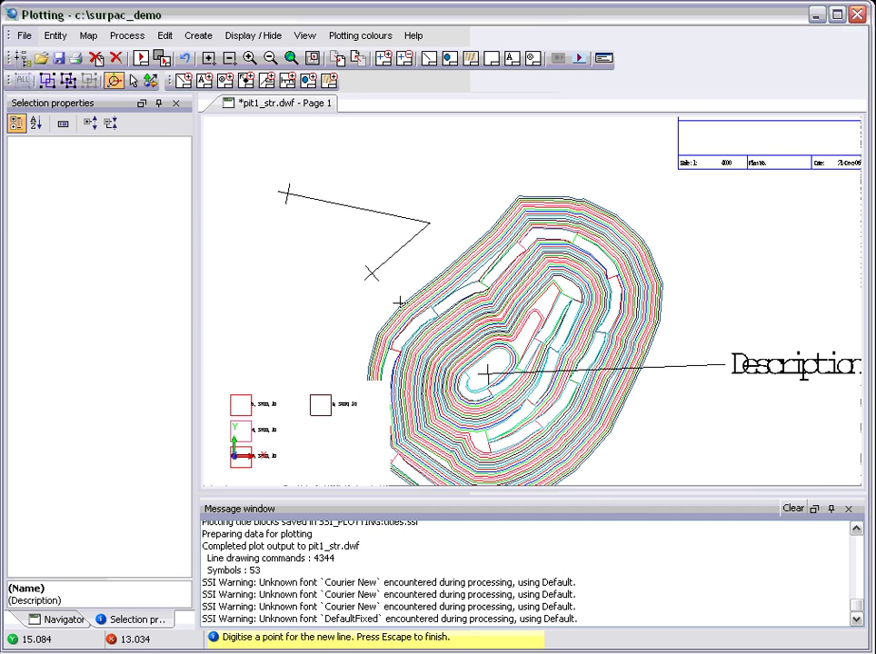
{"action": "left_click", "coordinate": [400, 298]}
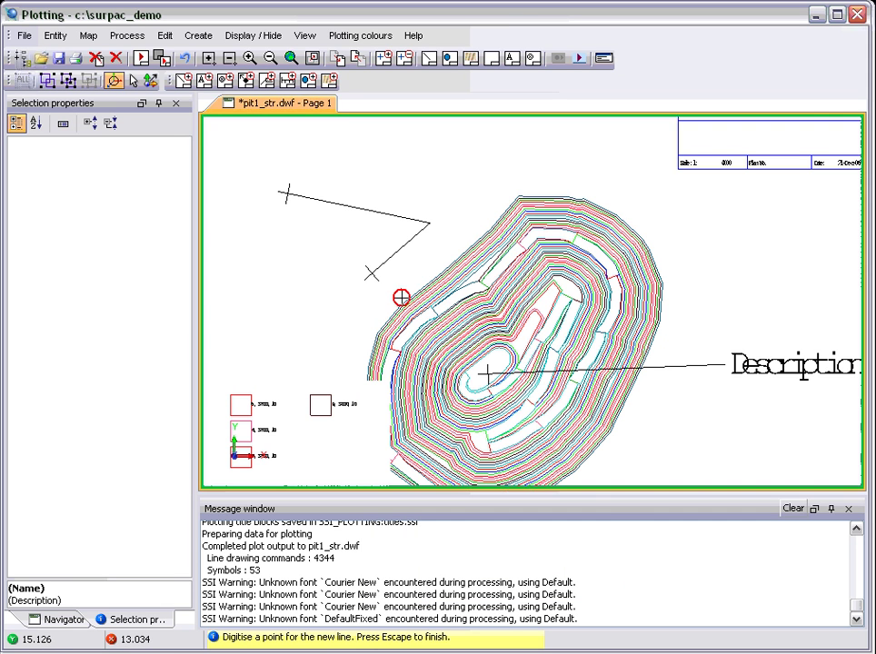
{"action": "left_click", "coordinate": [515, 194]}
{"action": "key", "text": "Escape"}
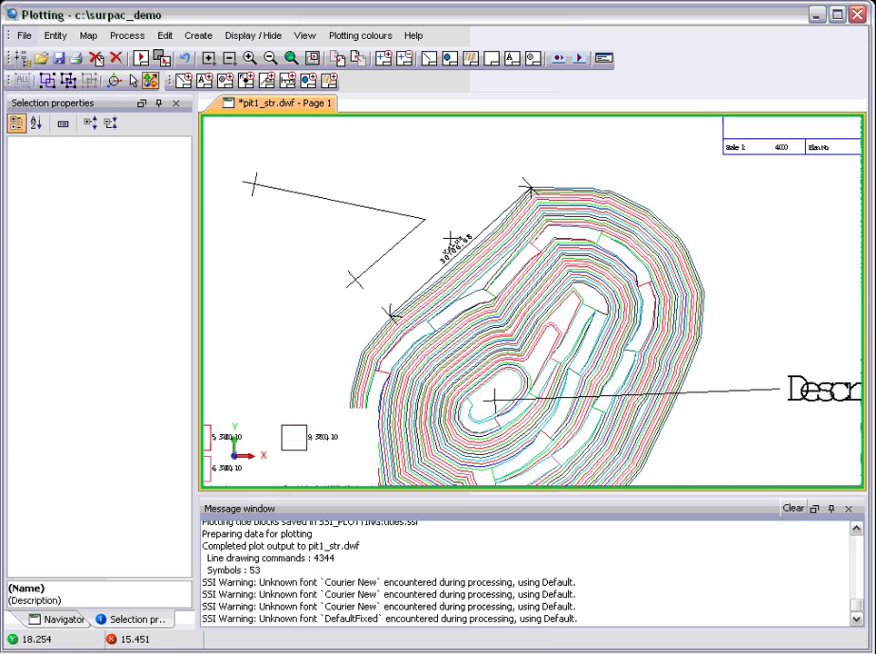
{"action": "scroll", "coordinate": [455, 232], "scroll_direction": "up", "scroll_amount": 3}
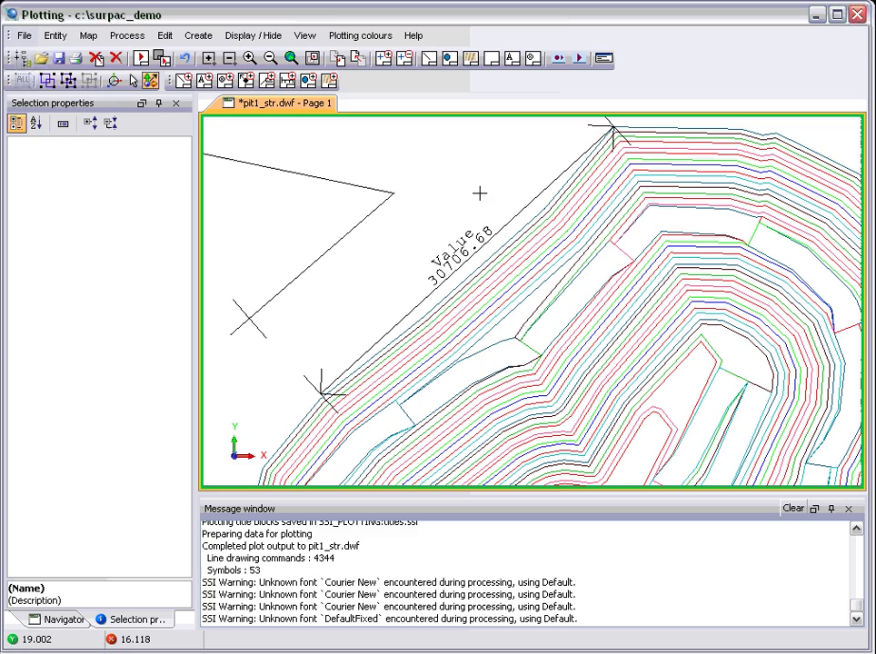